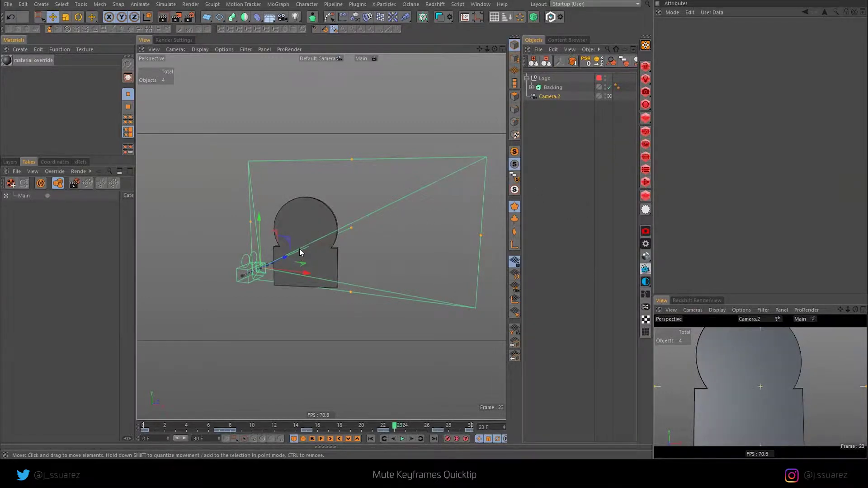
- Play back the camera and logo animation, then scrub the playhead to frame 18
{"action": "left_click_drag", "start_coordinate": [327, 277], "coordinate": [312, 332], "text": "alt"}
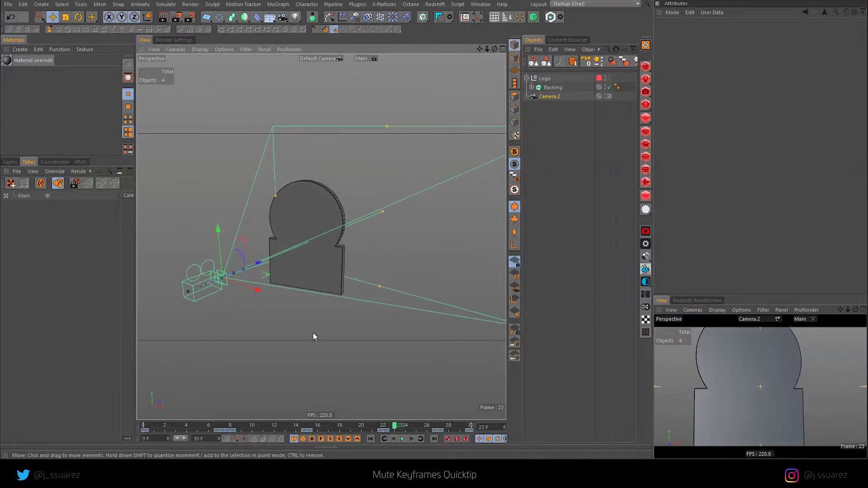
{"action": "key", "text": "F8"}
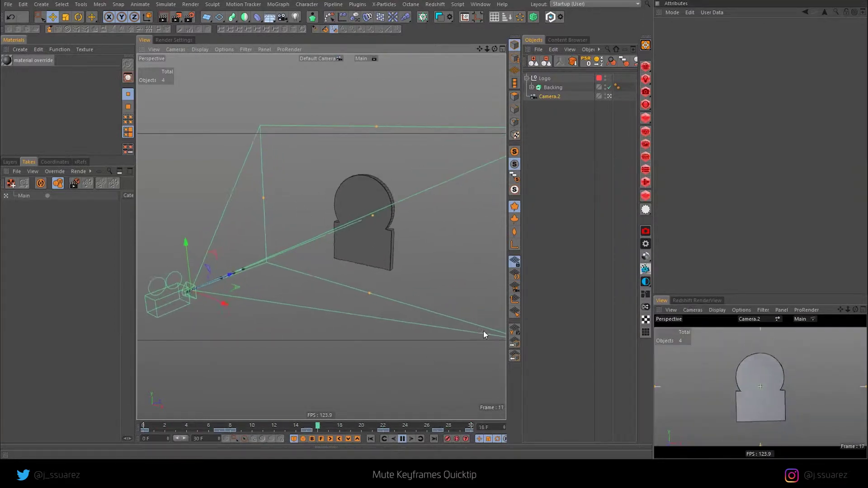
{"action": "key", "text": "F8"}
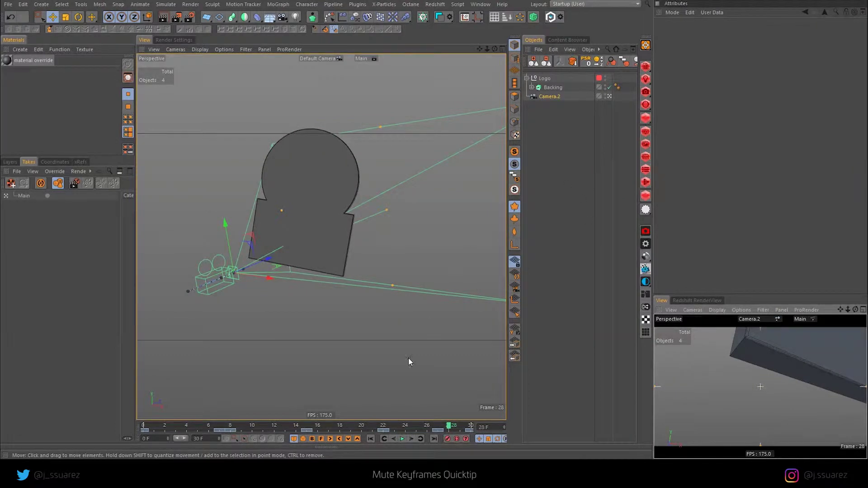
{"action": "left_click_drag", "start_coordinate": [392, 425], "coordinate": [342, 429]}
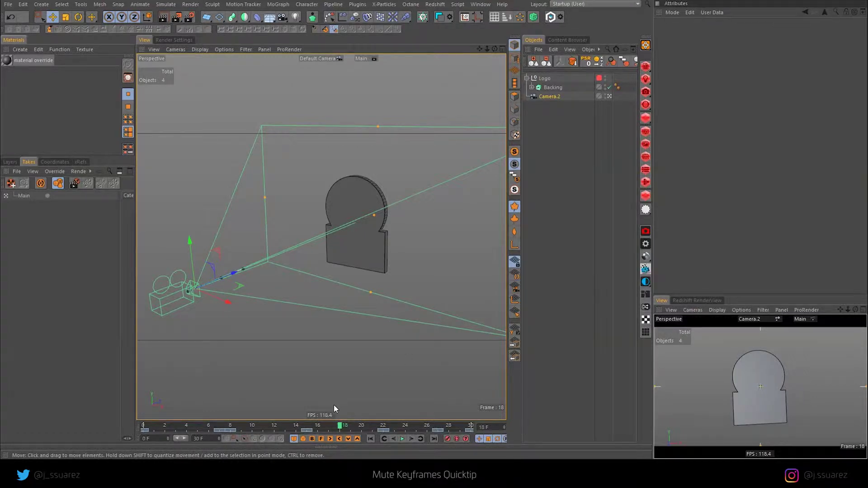
- Open the F-curve timeline and frame the Logo's whole Position Z curve from frame 0 to 30
{"action": "left_click", "coordinate": [325, 447]}
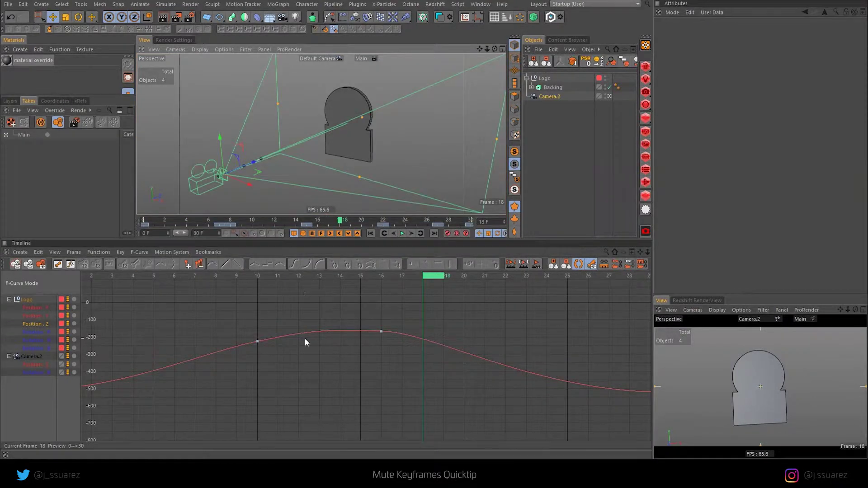
{"action": "key", "text": "h"}
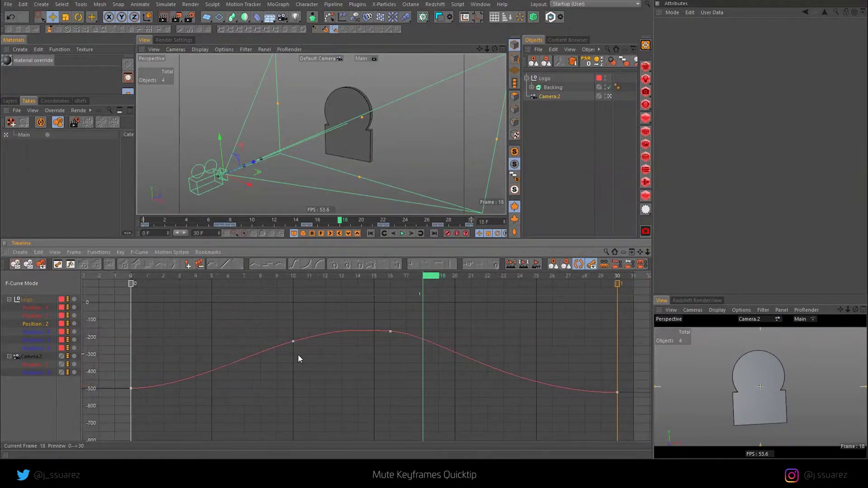
{"action": "middle_click_drag", "start_coordinate": [359, 360], "coordinate": [354, 367], "text": "alt"}
{"action": "right_click_drag", "start_coordinate": [354, 367], "coordinate": [355, 354], "text": "alt"}
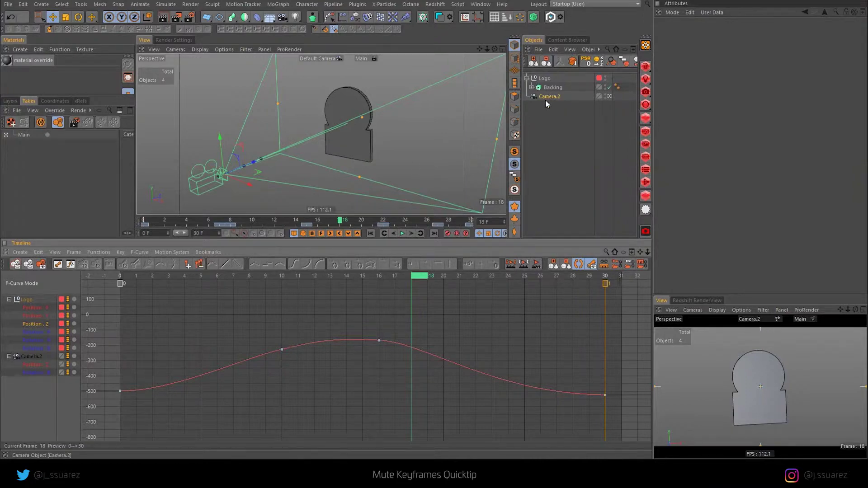
- Try moving the Logo null sideways and down off its path at frame 18, and undo the move
{"action": "left_click", "coordinate": [544, 79]}
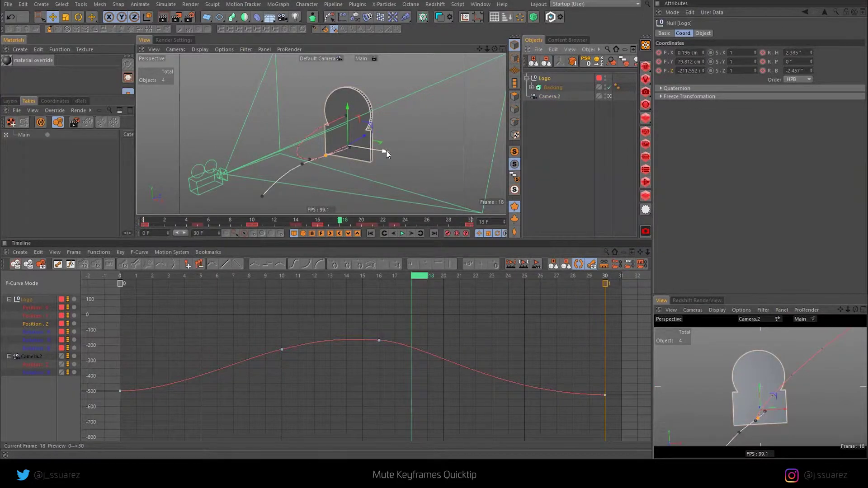
{"action": "left_click_drag", "start_coordinate": [387, 151], "coordinate": [408, 153]}
{"action": "mouse_move", "coordinate": [373, 110]}
{"action": "left_mouse_down"}
{"action": "mouse_move", "coordinate": [369, 102]}
{"action": "mouse_move", "coordinate": [373, 122]}
{"action": "left_mouse_up"}
{"action": "mouse_move", "coordinate": [404, 162]}
{"action": "left_mouse_down"}
{"action": "mouse_move", "coordinate": [413, 163]}
{"action": "mouse_move", "coordinate": [403, 163]}
{"action": "left_mouse_up"}
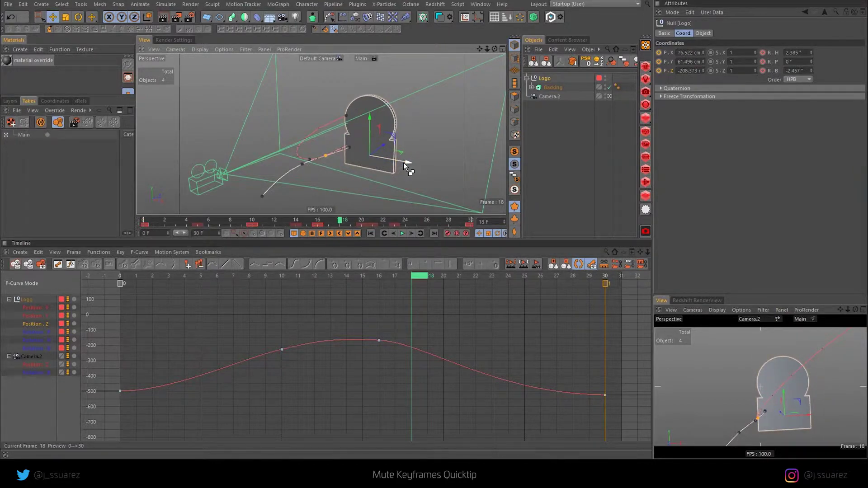
{"action": "key", "text": "ctrl+z"}
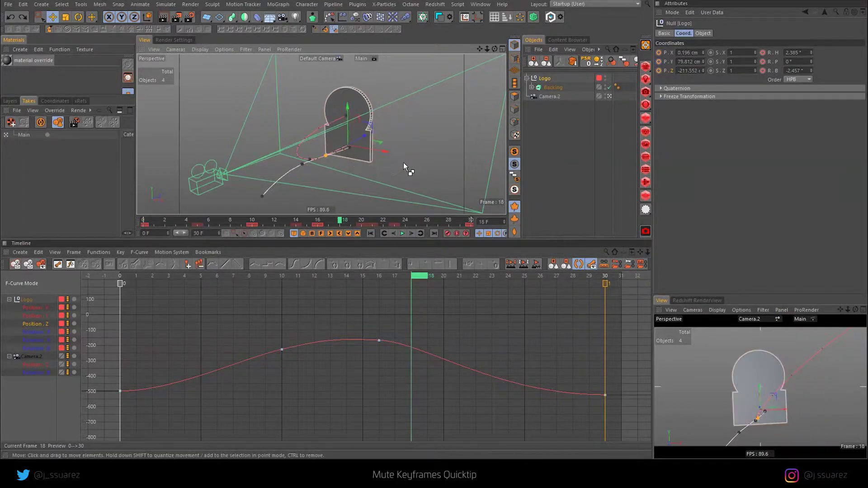
- At frame 9, select the two middle keys of the Logo's Position Z curve and locate the Key Mute command
{"action": "left_click", "coordinate": [417, 285]}
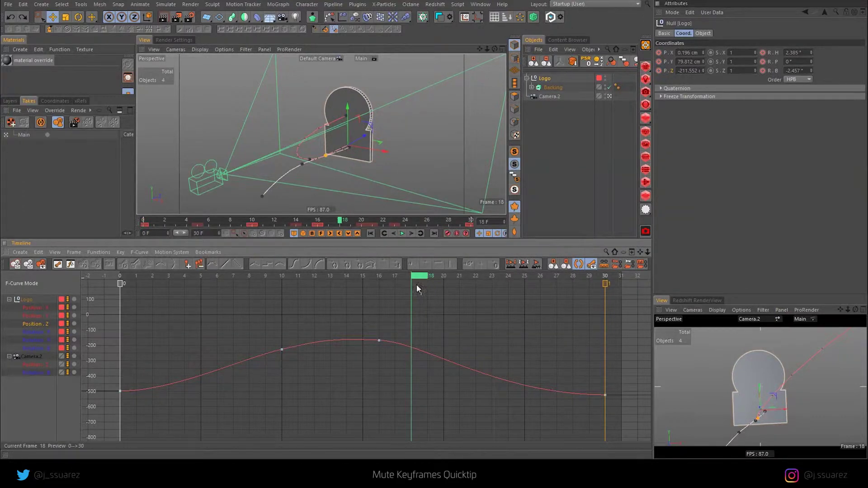
{"action": "left_click", "coordinate": [270, 277]}
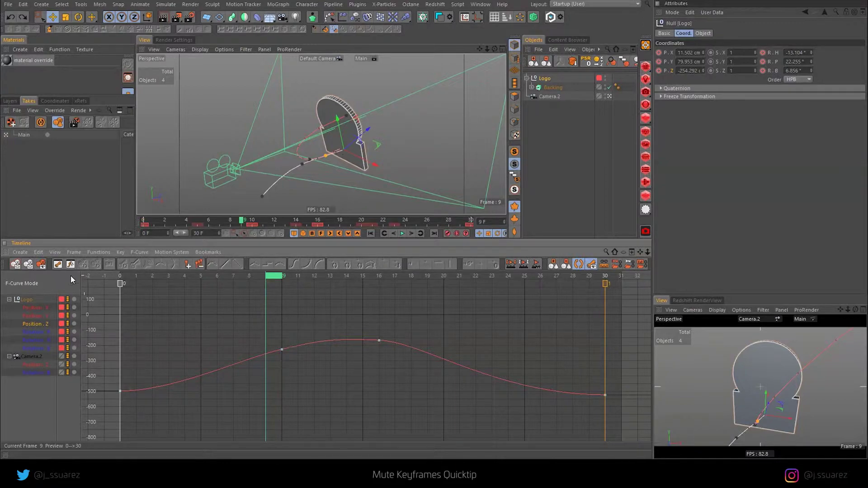
{"action": "left_click", "coordinate": [120, 252]}
{"action": "left_click", "coordinate": [118, 252]}
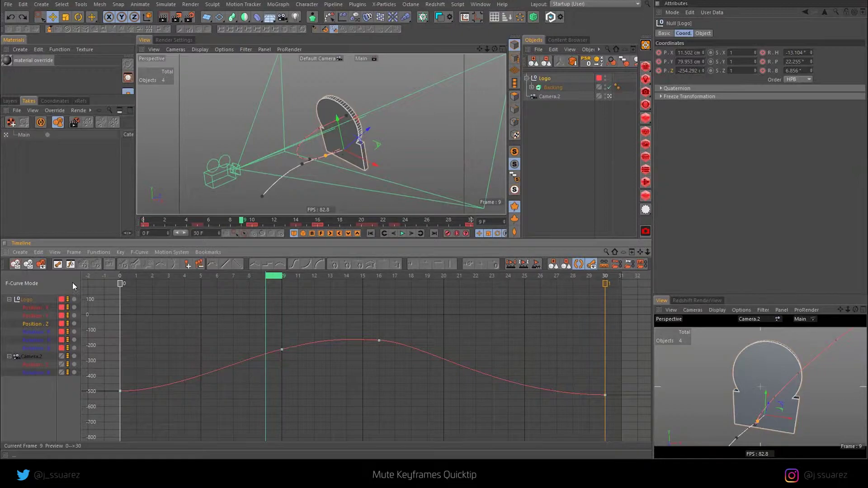
{"action": "left_click", "coordinate": [26, 300]}
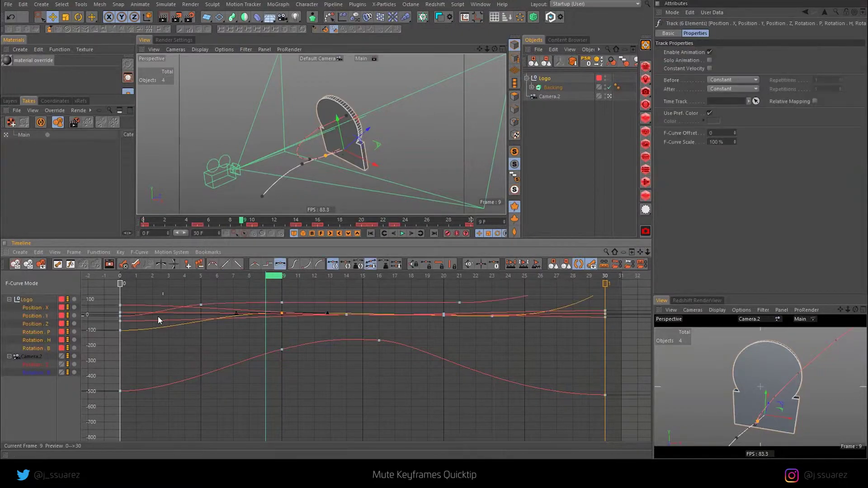
{"action": "left_click", "coordinate": [42, 323]}
{"action": "left_click_drag", "start_coordinate": [213, 317], "coordinate": [384, 361]}
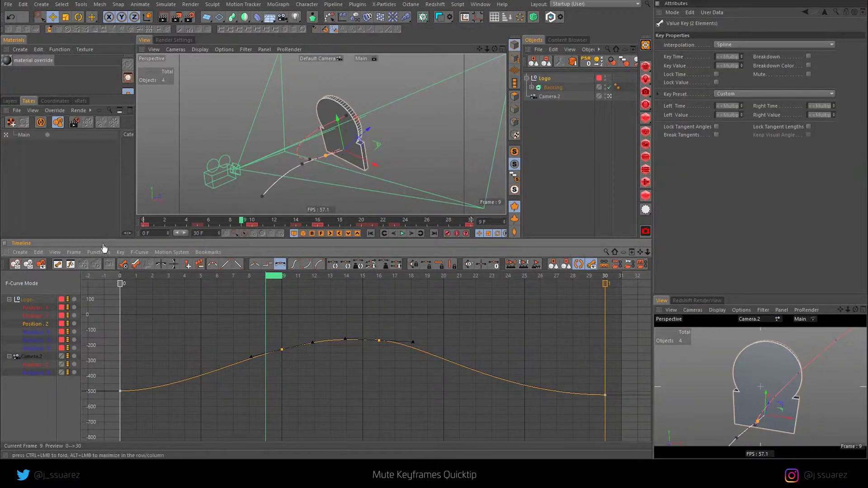
{"action": "left_click", "coordinate": [120, 251]}
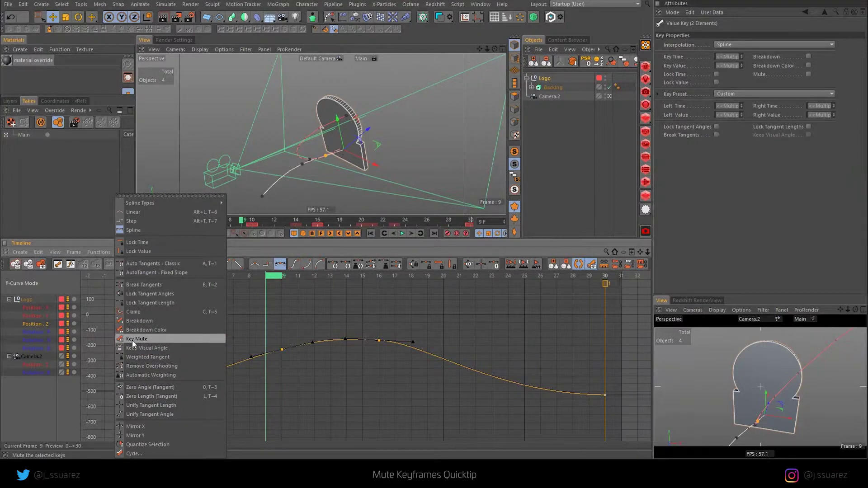
{"action": "left_click", "coordinate": [310, 383]}
{"action": "left_click", "coordinate": [288, 354]}
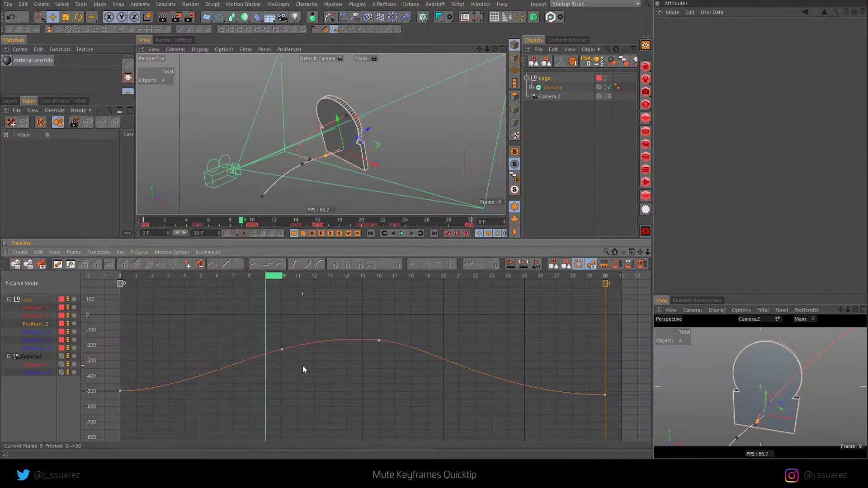
- Review the Logo's Position Z curve by playing the animation and scrubbing to frame 17
{"action": "right_click_drag", "start_coordinate": [303, 366], "coordinate": [303, 386], "text": "alt"}
{"action": "middle_click_drag", "start_coordinate": [302, 386], "coordinate": [309, 383], "text": "alt"}
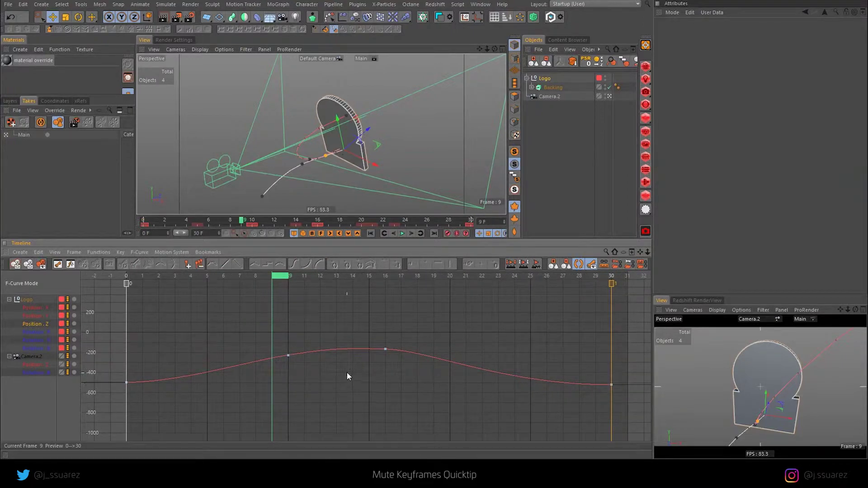
{"action": "scroll", "coordinate": [346, 368], "scroll_direction": "up", "scroll_amount": 2}
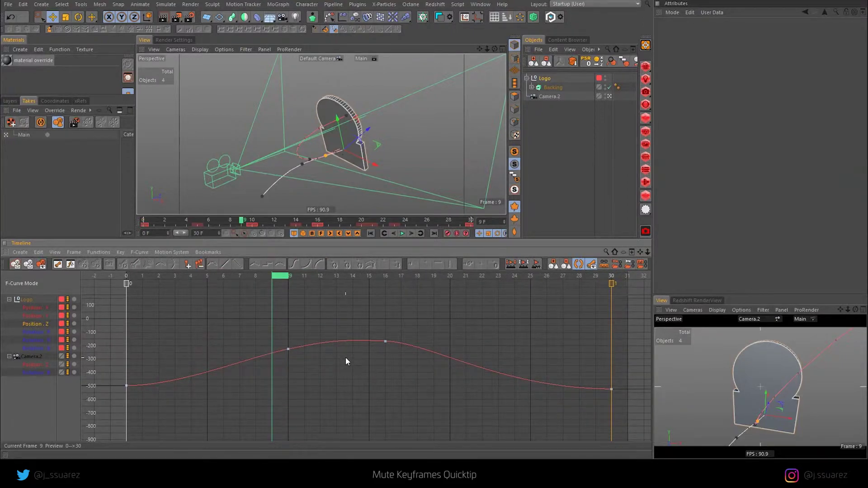
{"action": "key", "text": "F8"}
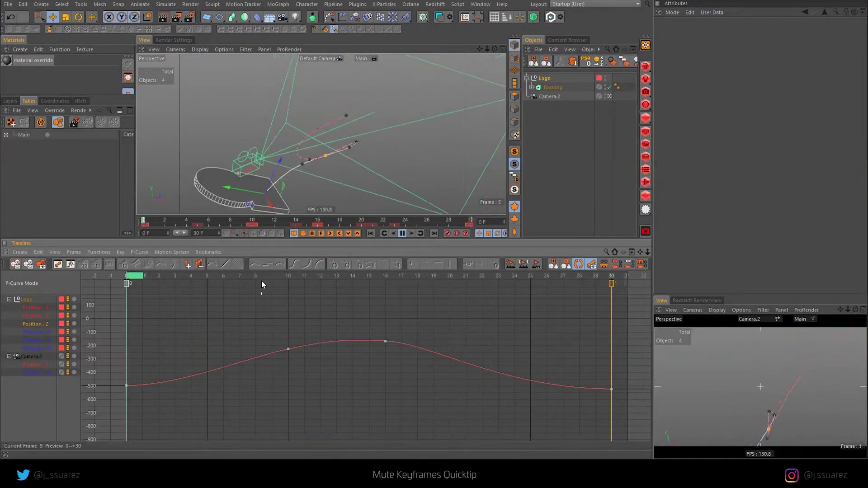
{"action": "key", "text": "F8"}
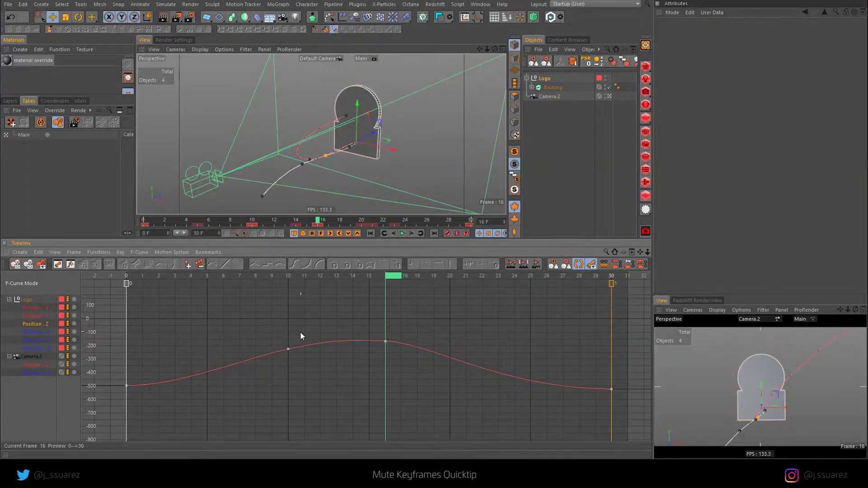
{"action": "left_click_drag", "start_coordinate": [256, 275], "coordinate": [410, 290]}
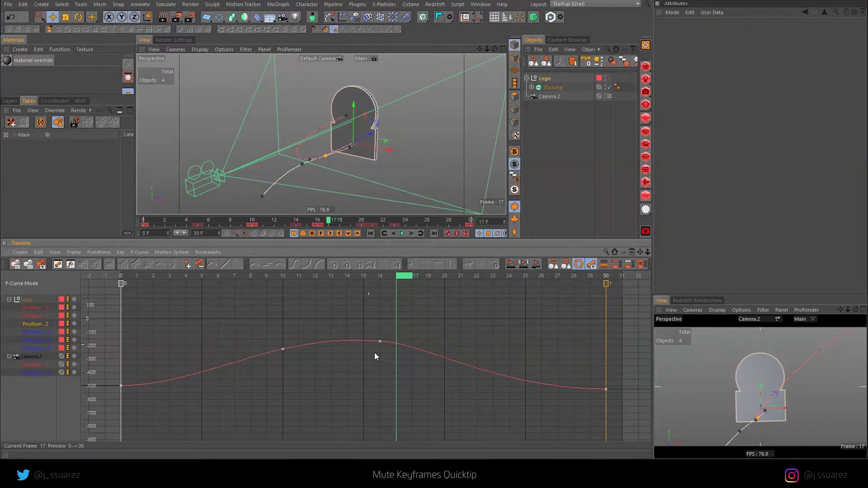
- Try deleting the Position Z key at frame 16
{"action": "left_click_drag", "start_coordinate": [363, 333], "coordinate": [391, 369]}
{"action": "key", "text": "Delete"}
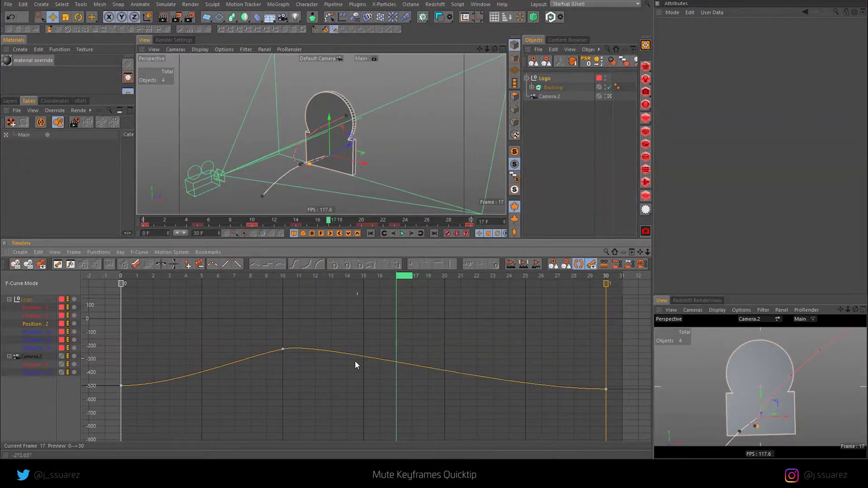
- Mute the Logo's Position Z key at frame 16 and play the animation to preview the motion
{"action": "left_click", "coordinate": [386, 354], "text": "ctrl"}
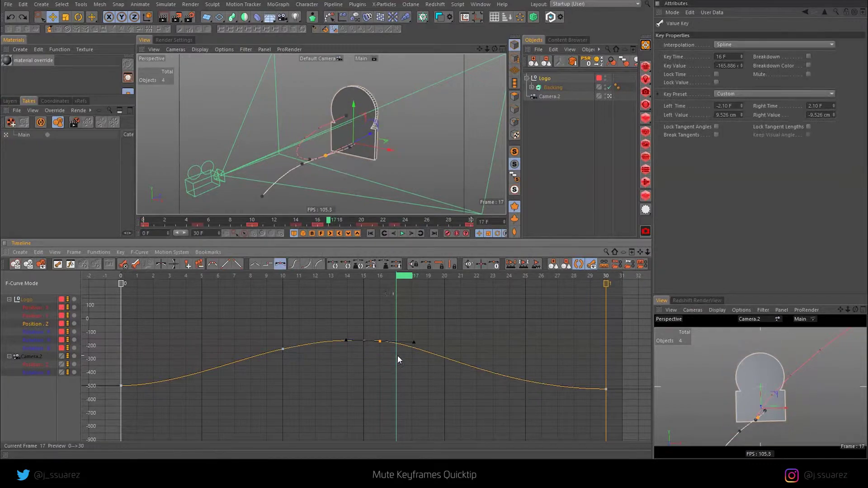
{"action": "left_click", "coordinate": [121, 266]}
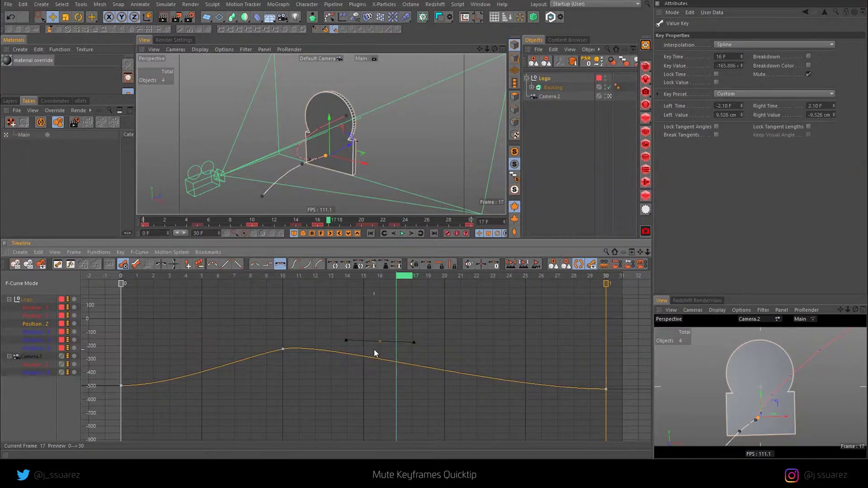
{"action": "key", "text": "F8"}
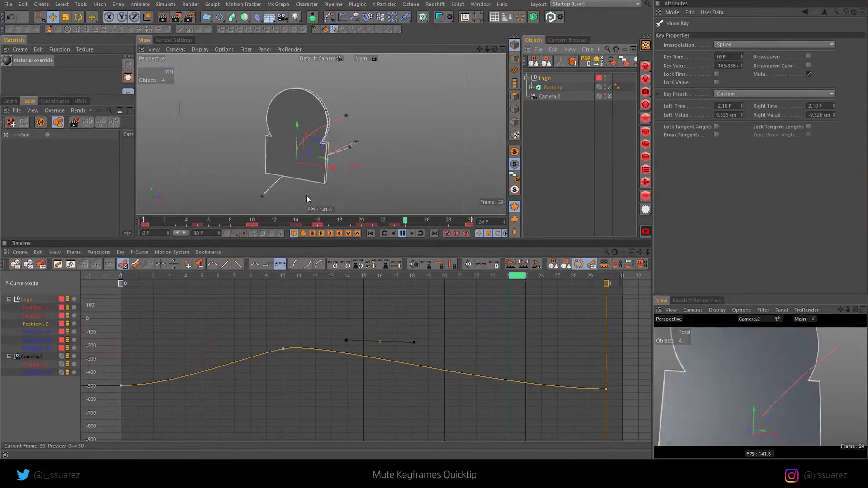
- During playback, mute the Position Z key at frame 10 and unmute the key at frame 16
{"action": "left_click", "coordinate": [283, 349]}
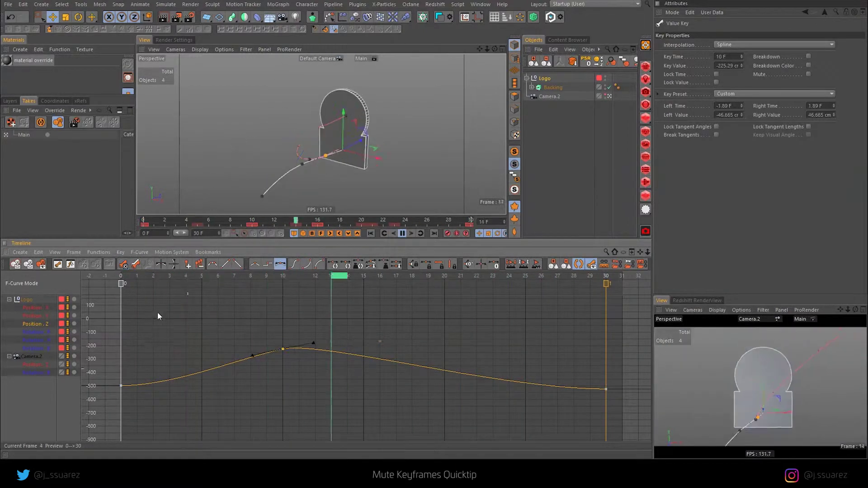
{"action": "left_click", "coordinate": [123, 265]}
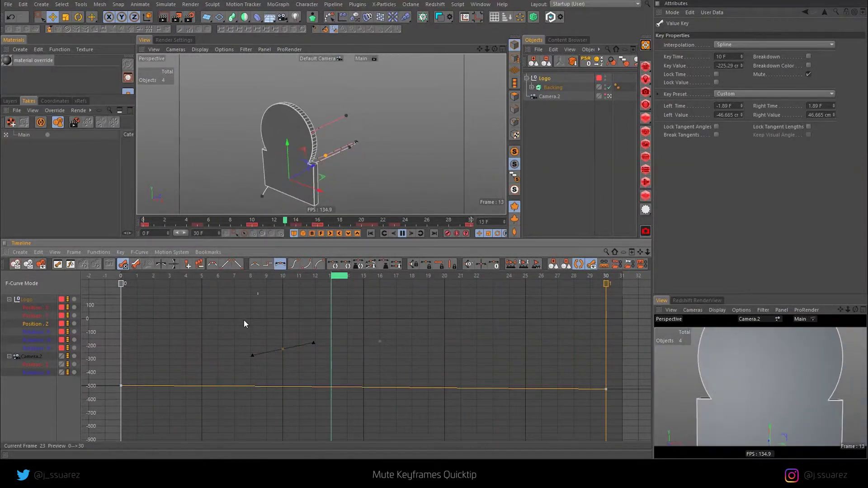
{"action": "left_click", "coordinate": [380, 341]}
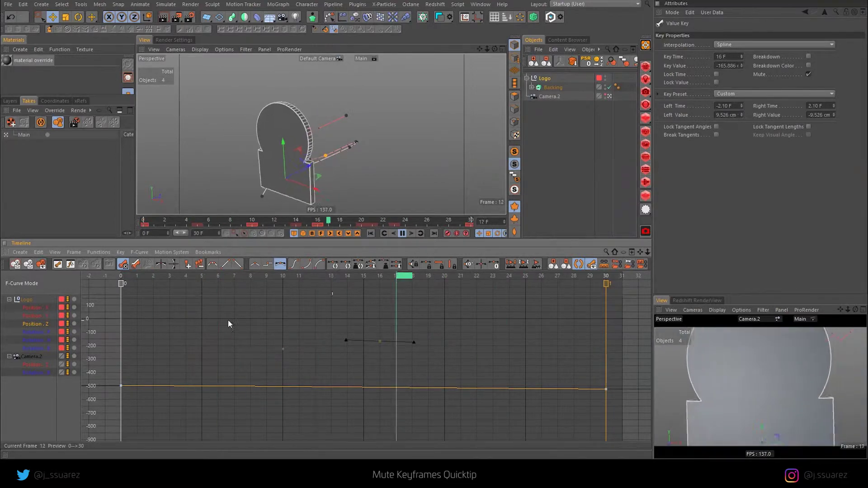
{"action": "left_click", "coordinate": [127, 264]}
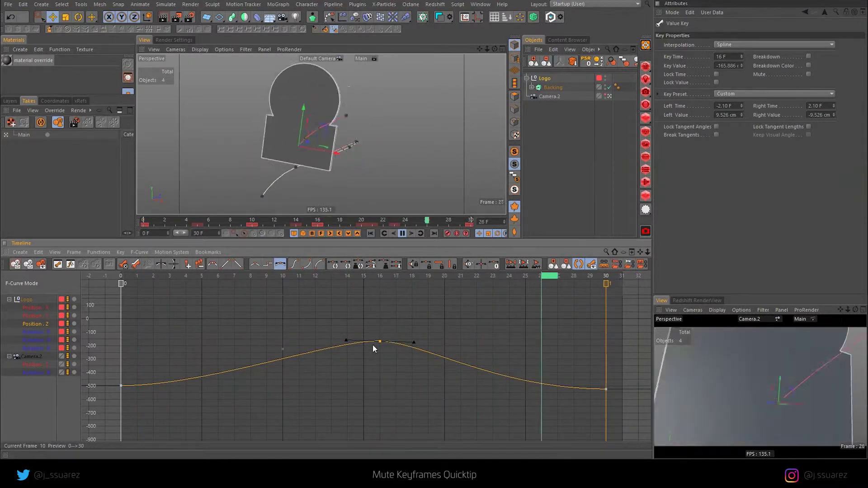
- With playback stopped at frame 15, mute the Position Z key at frame 16 and unmute the key at frame 10
{"action": "key", "text": "F8"}
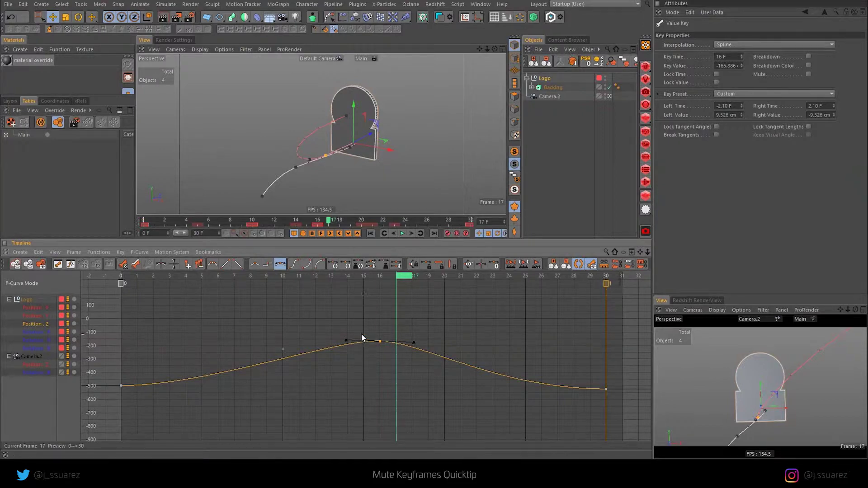
{"action": "left_click_drag", "start_coordinate": [399, 278], "coordinate": [364, 292]}
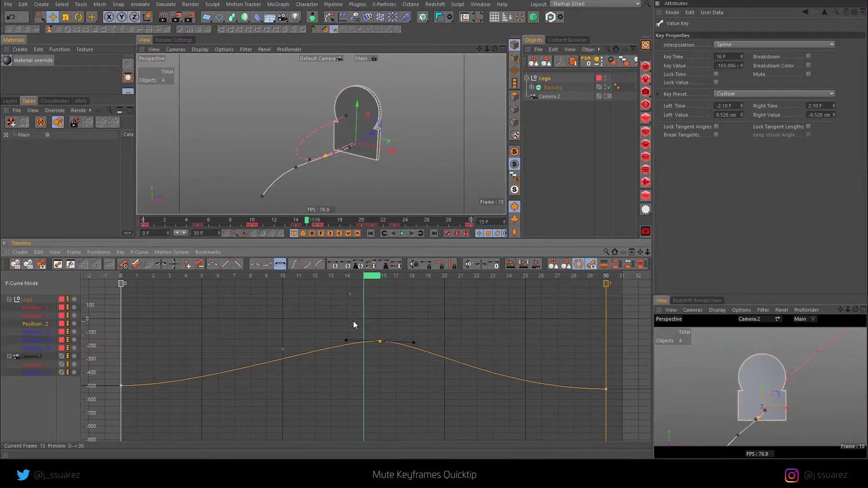
{"action": "left_click", "coordinate": [122, 264]}
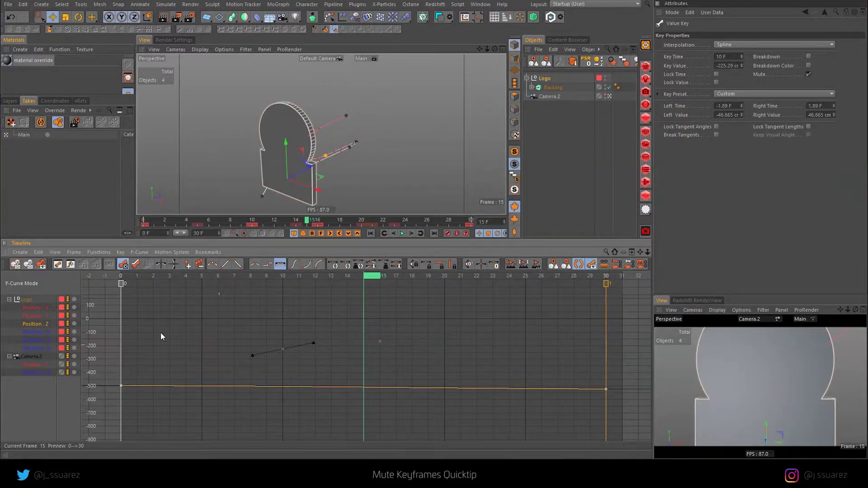
{"action": "left_click", "coordinate": [123, 264]}
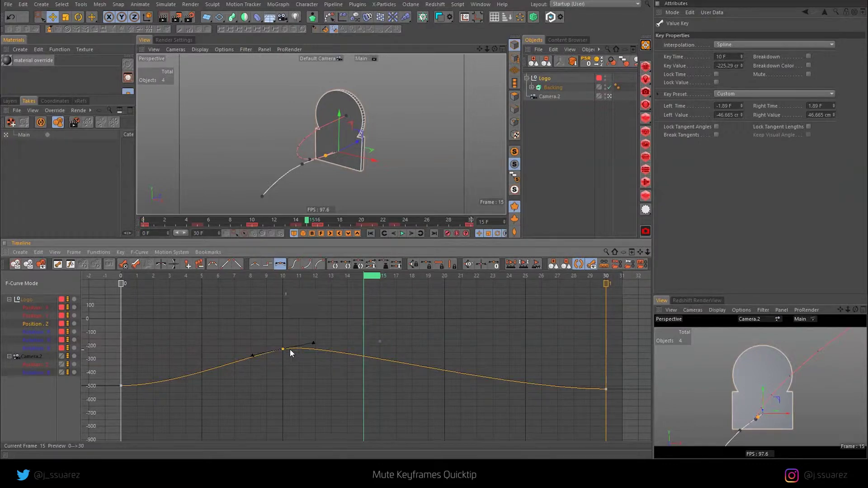
- Duplicate the frame 10 Position Z key to frame 14 and raise the copy to about -118 cm
{"action": "left_click_drag", "start_coordinate": [283, 350], "coordinate": [347, 351], "text": "ctrl"}
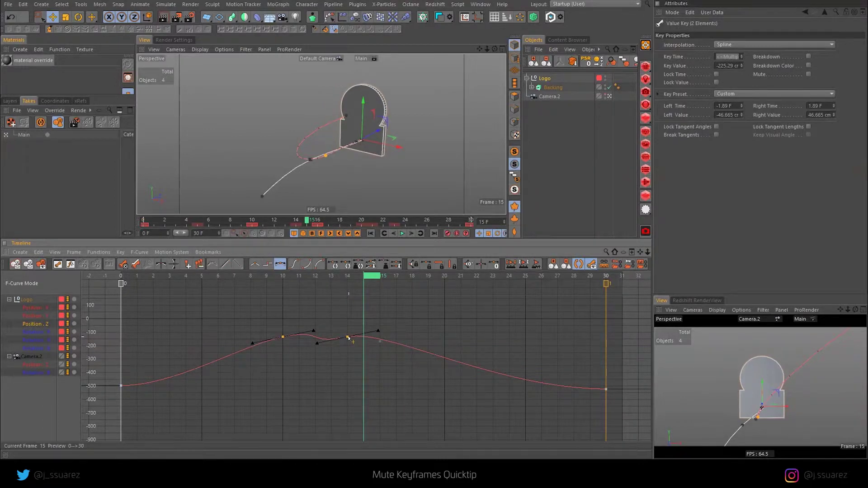
{"action": "left_click", "coordinate": [351, 353]}
{"action": "left_click_drag", "start_coordinate": [351, 352], "coordinate": [352, 339]}
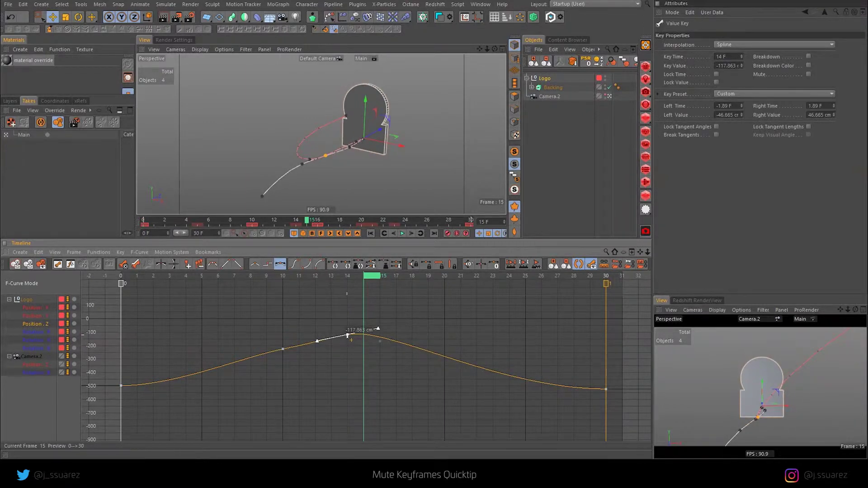
- Move the copied Position Z key to frame 15, raise it to about -17 cm, and play the animation
{"action": "left_click_drag", "start_coordinate": [351, 339], "coordinate": [370, 341]}
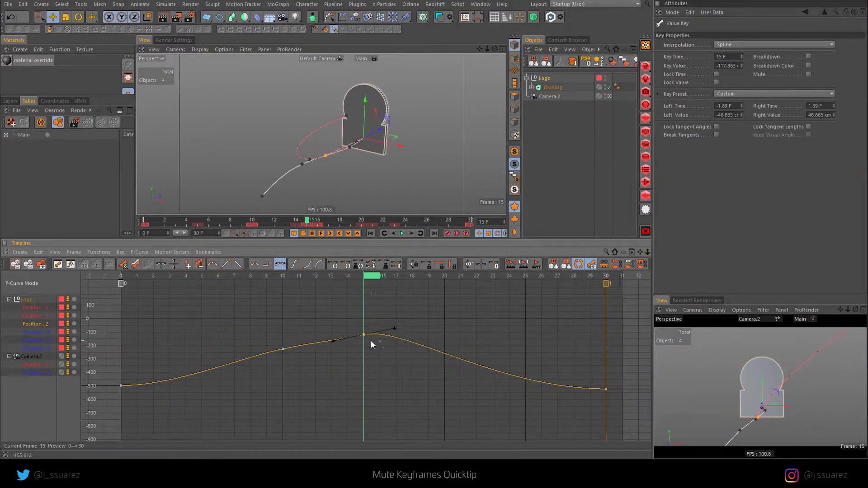
{"action": "mouse_move", "coordinate": [365, 337]}
{"action": "left_click_drag", "start_coordinate": [364, 335], "coordinate": [334, 332]}
{"action": "key", "text": "F8"}
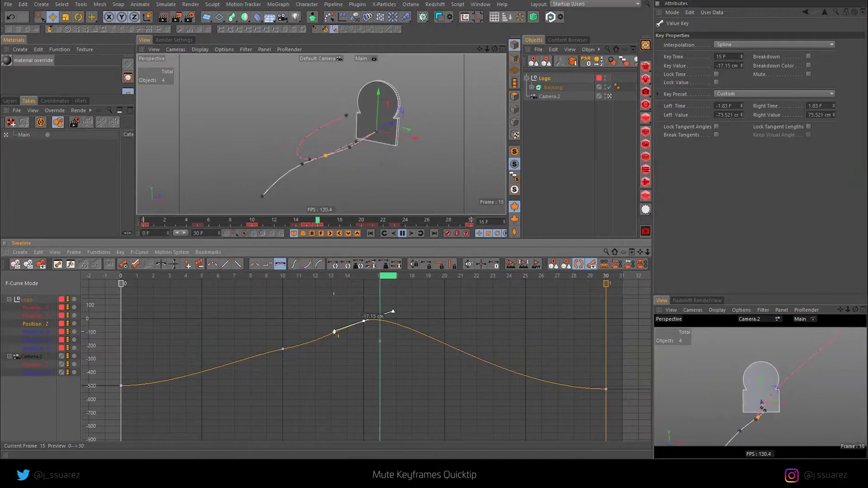
- Review the motion produced by the frame 15 key by playing the animation and scrubbing to frame 11
{"action": "key", "text": "space"}
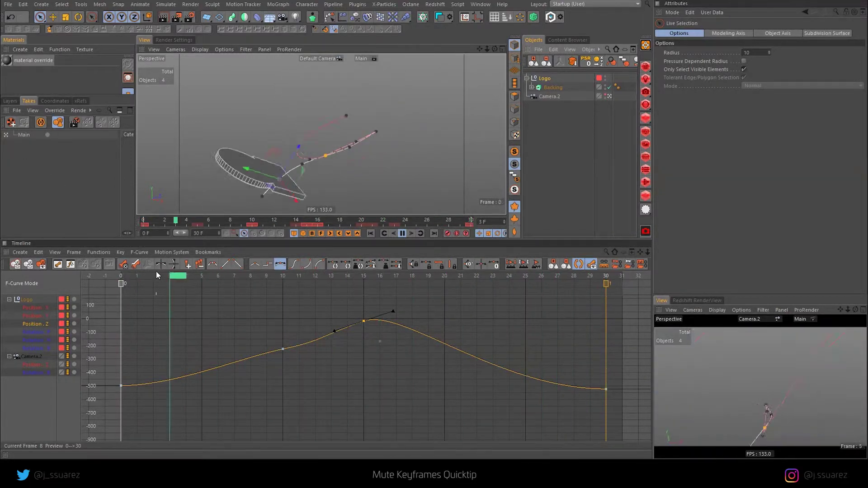
{"action": "left_click", "coordinate": [272, 317]}
{"action": "left_click_drag", "start_coordinate": [272, 276], "coordinate": [299, 276]}
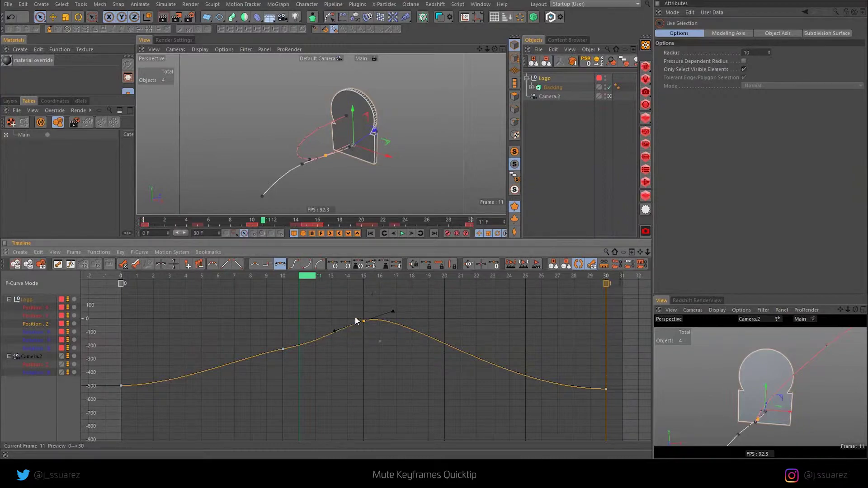
{"action": "key", "text": "F8"}
{"action": "key", "text": "F8"}
- Mute the frame 15 Position Z key, unmute the frame 16 key, and preview the motion, stopping at frame 16
{"action": "left_click", "coordinate": [123, 264]}
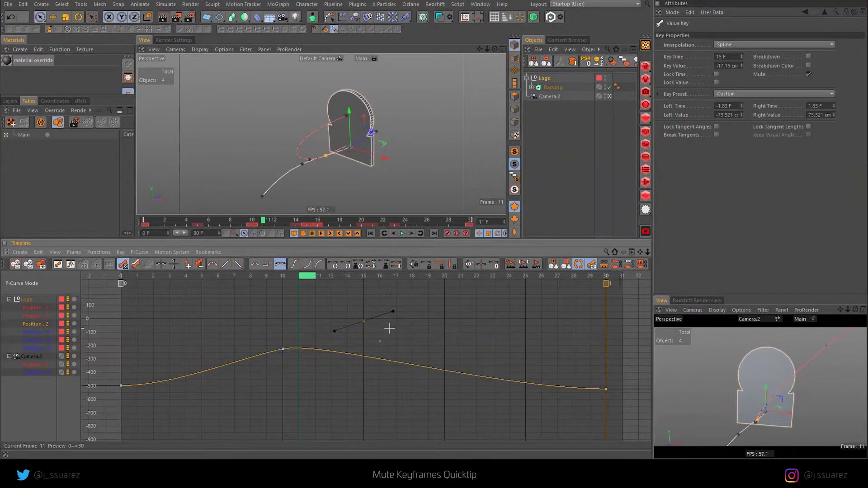
{"action": "left_click", "coordinate": [123, 264]}
{"action": "key", "text": "F8"}
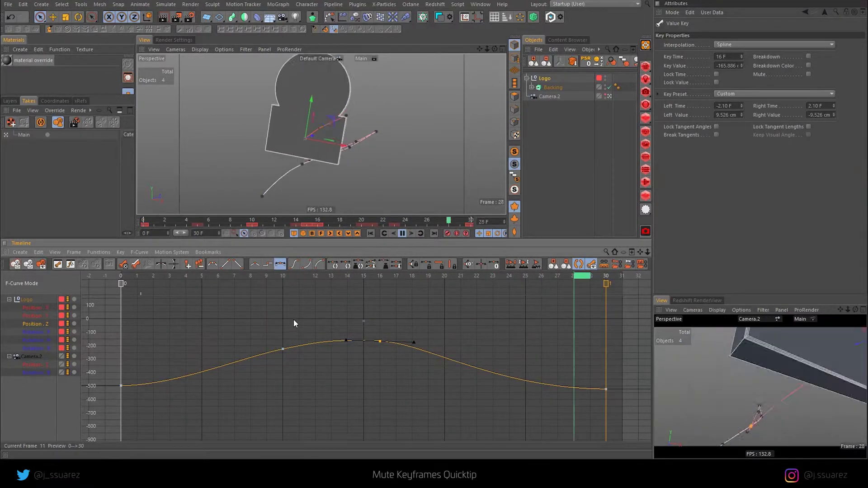
{"action": "key", "text": "F8"}
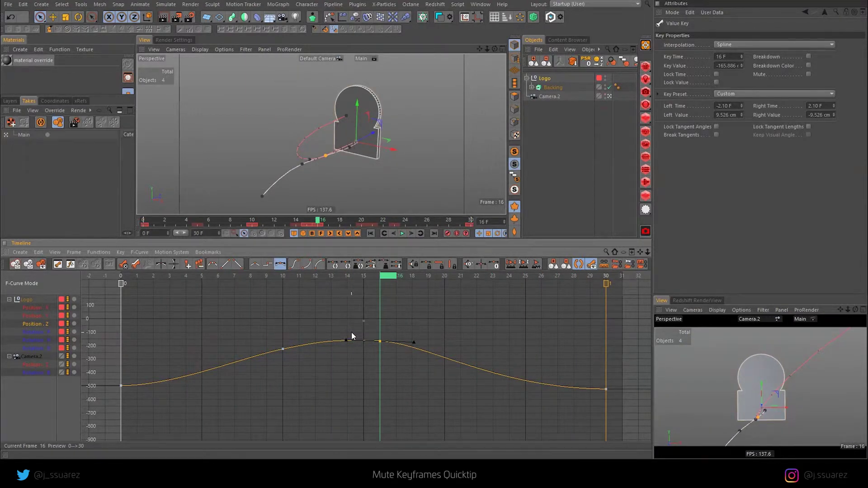
- Delete the muted frame 15 key and mute all four remaining Position Z keys
{"action": "left_click", "coordinate": [376, 325]}
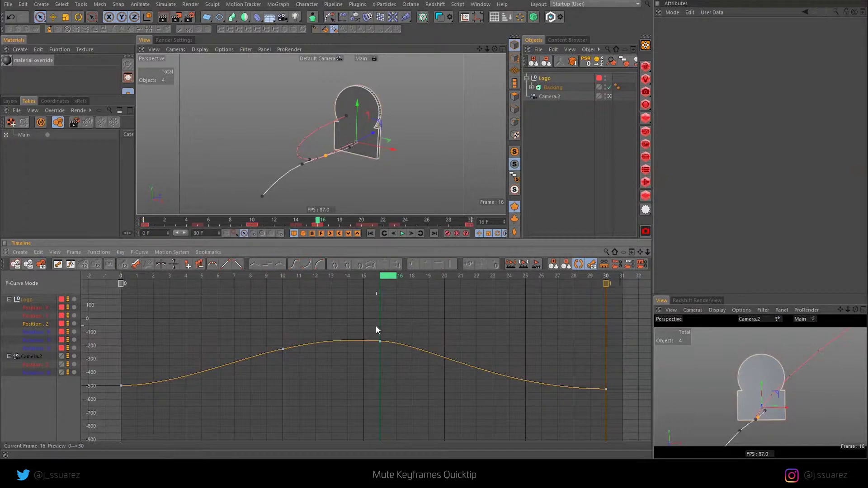
{"action": "scroll", "coordinate": [425, 378], "scroll_direction": "down", "scroll_amount": 2}
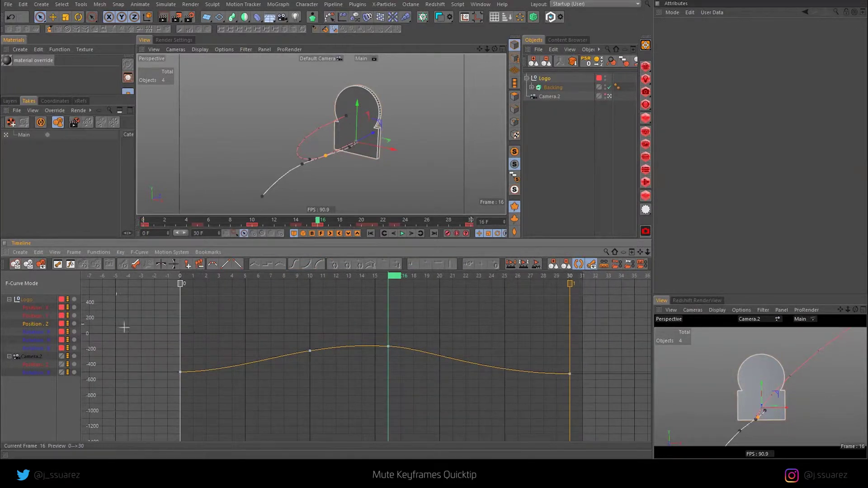
{"action": "left_click_drag", "start_coordinate": [124, 327], "coordinate": [633, 406]}
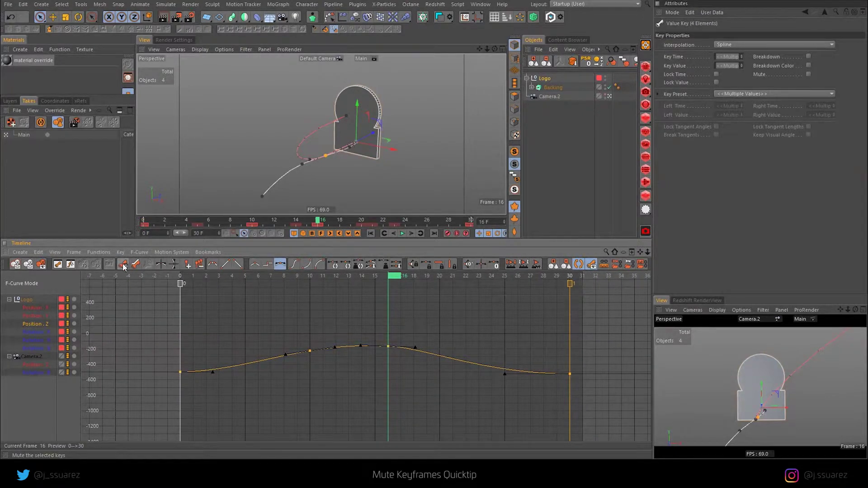
{"action": "left_click", "coordinate": [125, 267]}
- Add a Position Z key at frame 1, duplicate it to frame 8, and raise only the copy to about -143 cm
{"action": "left_click", "coordinate": [201, 277]}
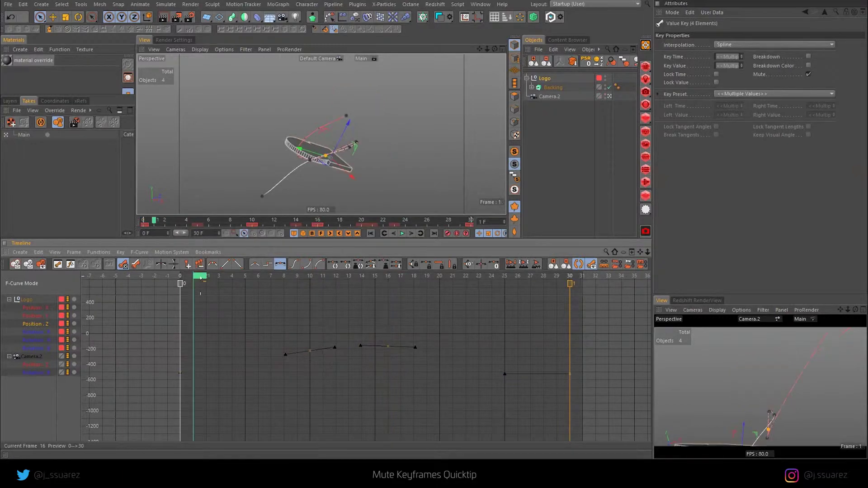
{"action": "left_click", "coordinate": [193, 370]}
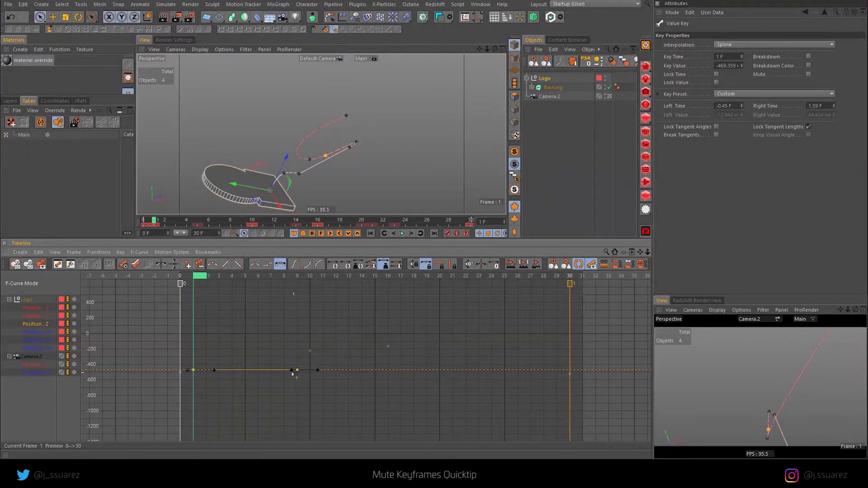
{"action": "left_click", "coordinate": [284, 370], "text": "shift"}
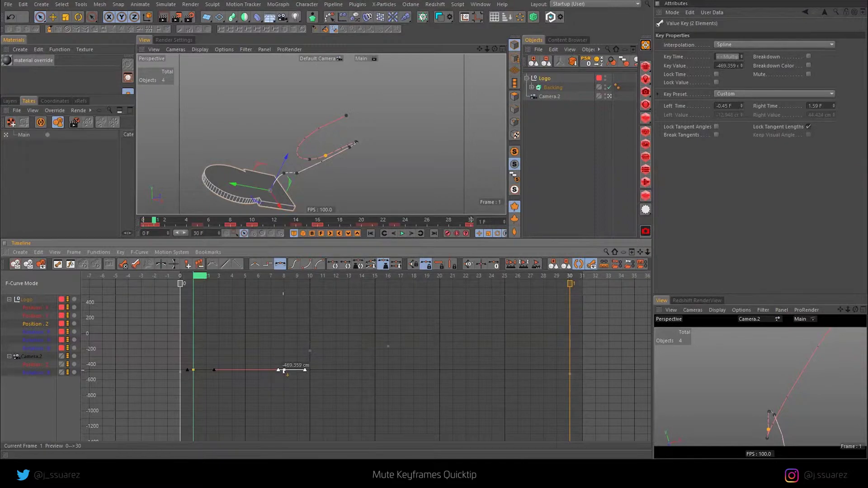
{"action": "left_click_drag", "start_coordinate": [284, 370], "coordinate": [283, 336]}
{"action": "key", "text": "ctrl+z"}
{"action": "left_click", "coordinate": [284, 369]}
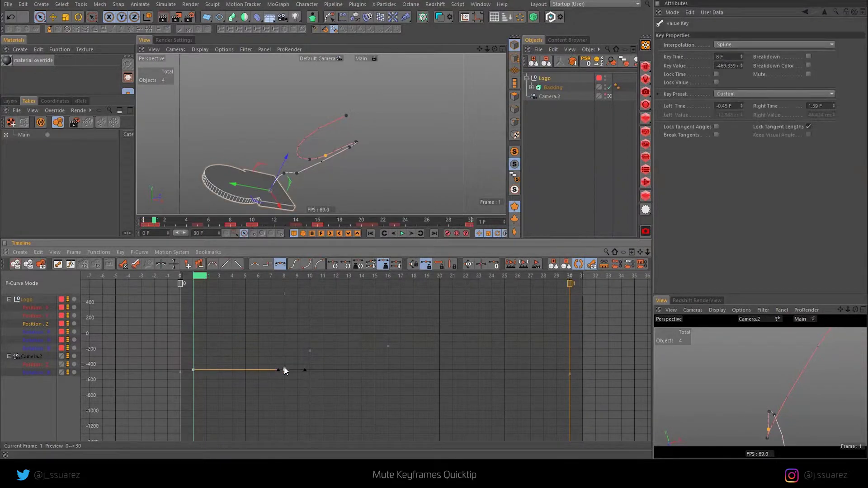
{"action": "left_click_drag", "start_coordinate": [284, 370], "coordinate": [285, 345]}
- Raise the frame 1 key to about -359 cm and duplicate the frame 8 key to frame 31 at about -638 cm
{"action": "mouse_move", "coordinate": [205, 365]}
{"action": "left_mouse_down"}
{"action": "mouse_move", "coordinate": [199, 379]}
{"action": "mouse_move", "coordinate": [198, 361]}
{"action": "left_mouse_up"}
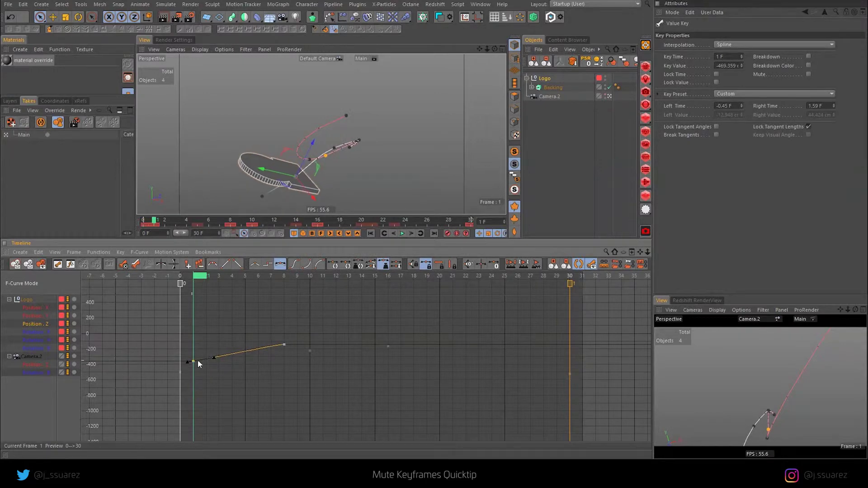
{"action": "left_click_drag", "start_coordinate": [283, 345], "coordinate": [479, 338], "text": "ctrl"}
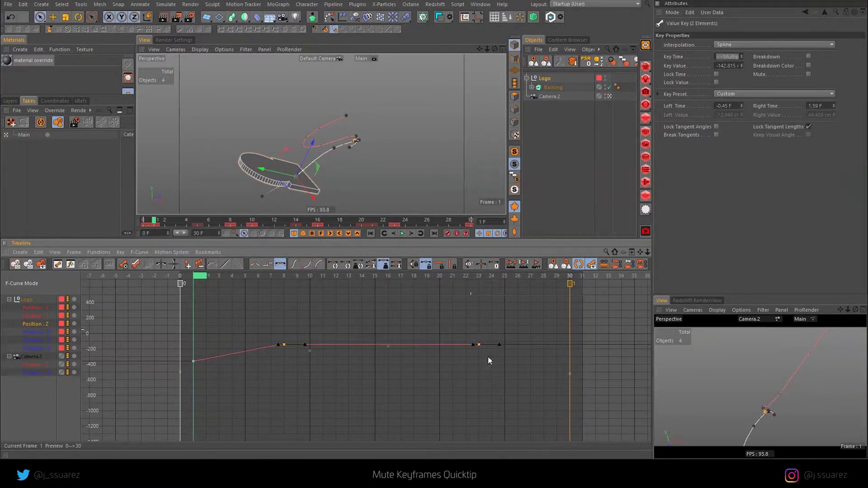
{"action": "left_click_drag", "start_coordinate": [479, 344], "coordinate": [589, 385]}
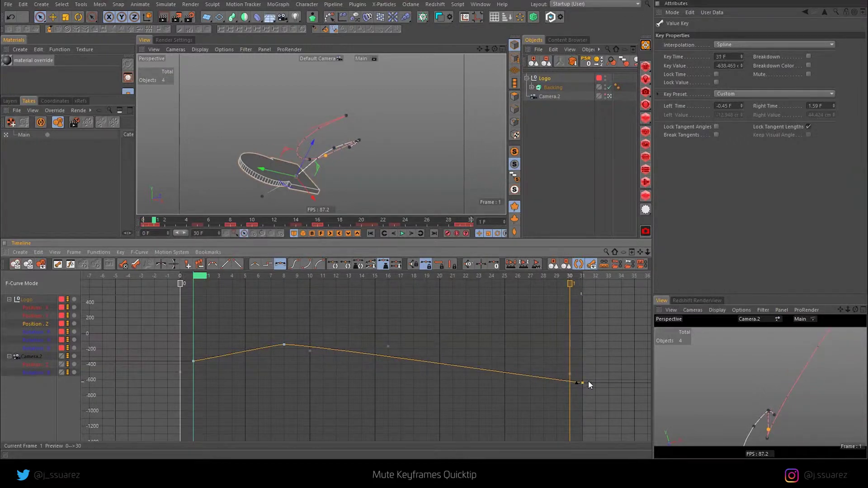
- Break the frame 31 key's tangents, unlock their lengths, and extend the left tangent horizontally to about 5 frames
{"action": "key", "text": "t"}
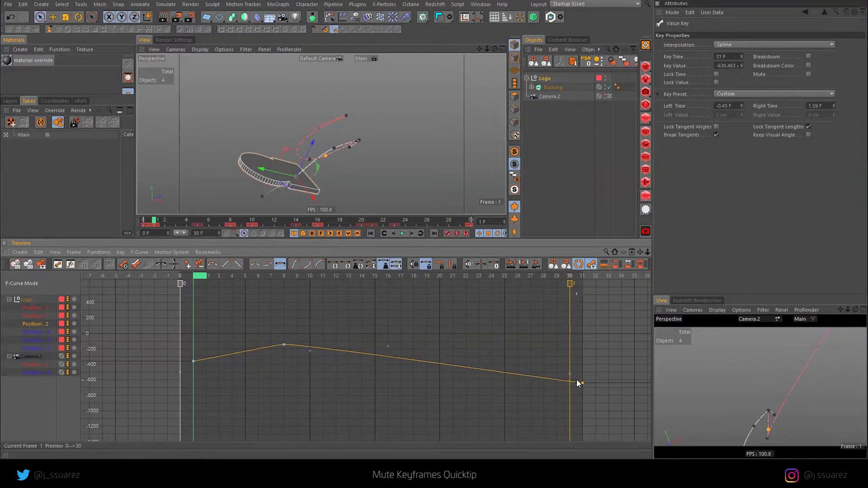
{"action": "left_click", "coordinate": [425, 263]}
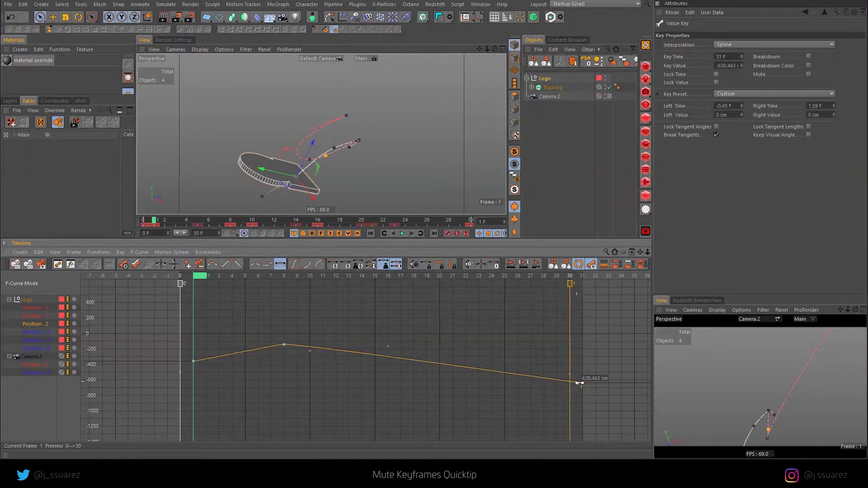
{"action": "left_click_drag", "start_coordinate": [580, 383], "coordinate": [518, 385]}
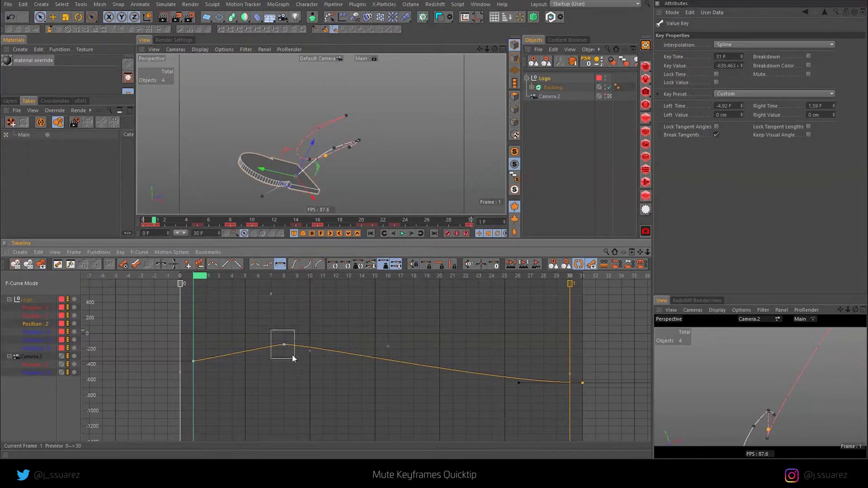
- Move the frame 8 key to frame 19, tilt its joined tangents upward to about -321 and 214 cm, and preview the motion
{"action": "left_click_drag", "start_coordinate": [293, 356], "coordinate": [427, 345]}
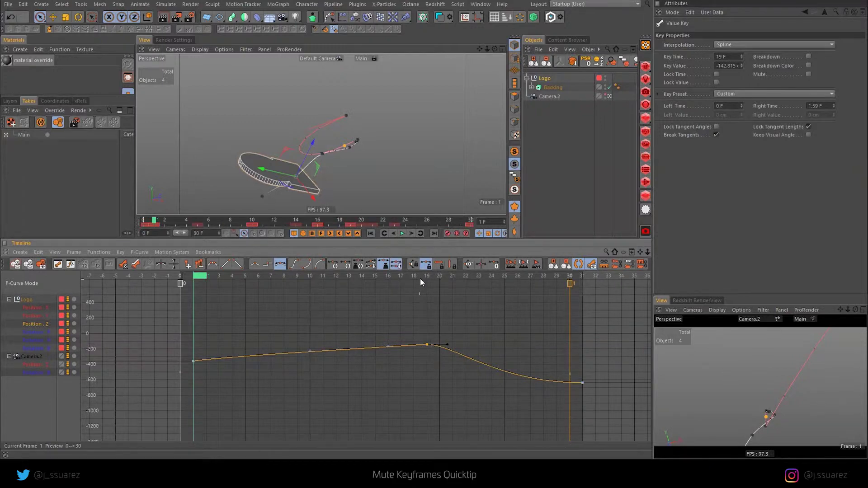
{"action": "key", "text": "ctrl+z"}
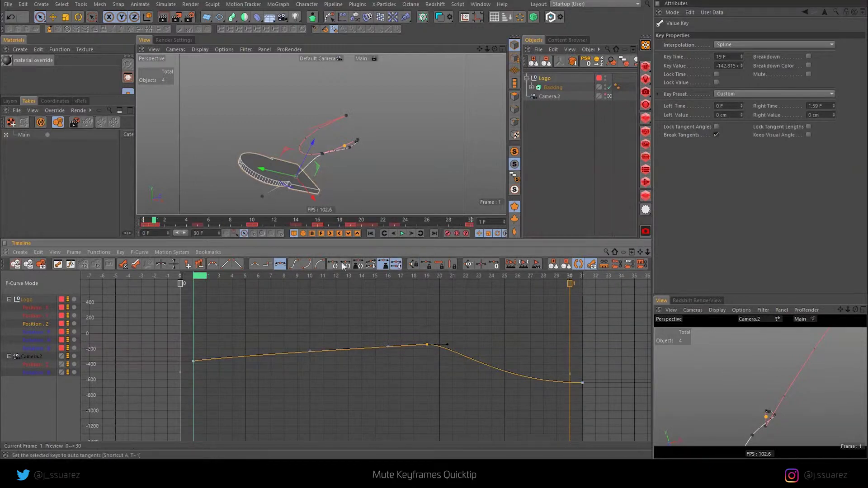
{"action": "left_click", "coordinate": [280, 265]}
{"action": "left_click", "coordinate": [295, 265]}
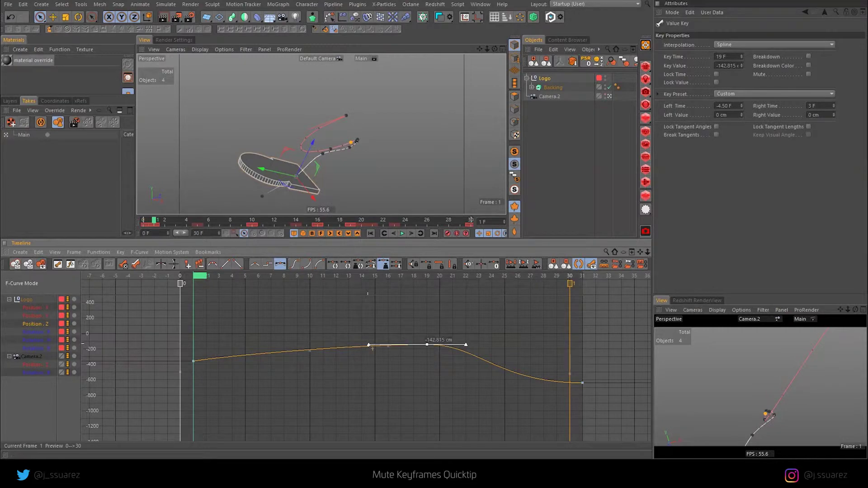
{"action": "left_click_drag", "start_coordinate": [369, 345], "coordinate": [362, 369]}
{"action": "key", "text": "F8"}
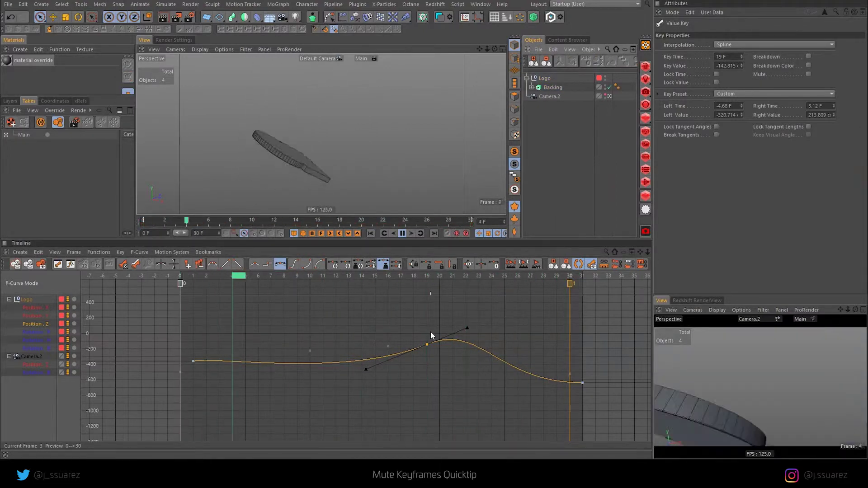
{"action": "key", "text": "shift+f"}
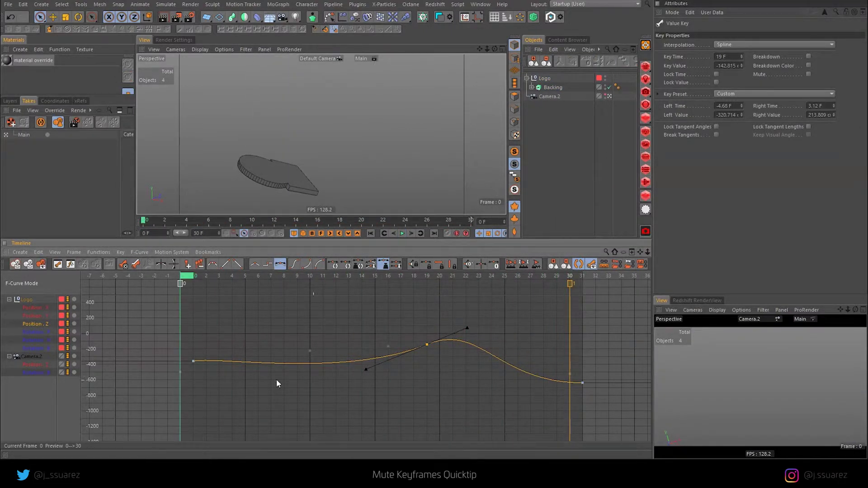
- Mute the three new Position Z keys at frames 1, 19 and 31
{"action": "left_click_drag", "start_coordinate": [178, 342], "coordinate": [210, 374]}
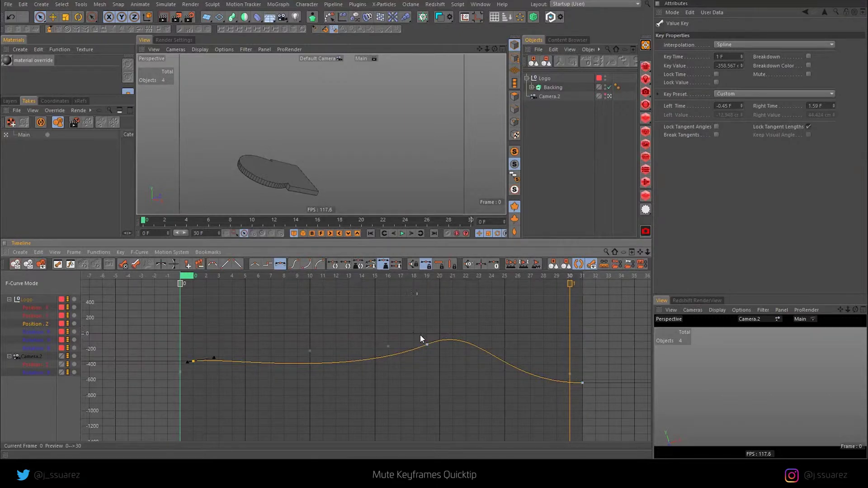
{"action": "left_click", "coordinate": [427, 344], "text": "shift"}
{"action": "left_click_drag", "start_coordinate": [597, 388], "coordinate": [572, 373], "text": "shift"}
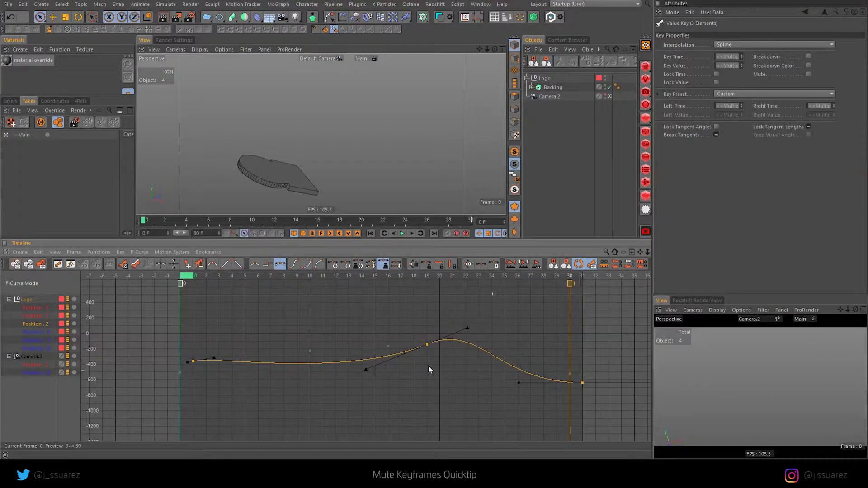
{"action": "left_click", "coordinate": [122, 264]}
- Unmute the four original Position Z keys at frames 0, 10, 16 and 30 and play the original motion
{"action": "left_click", "coordinate": [163, 372]}
{"action": "left_click_drag", "start_coordinate": [280, 320], "coordinate": [343, 366]}
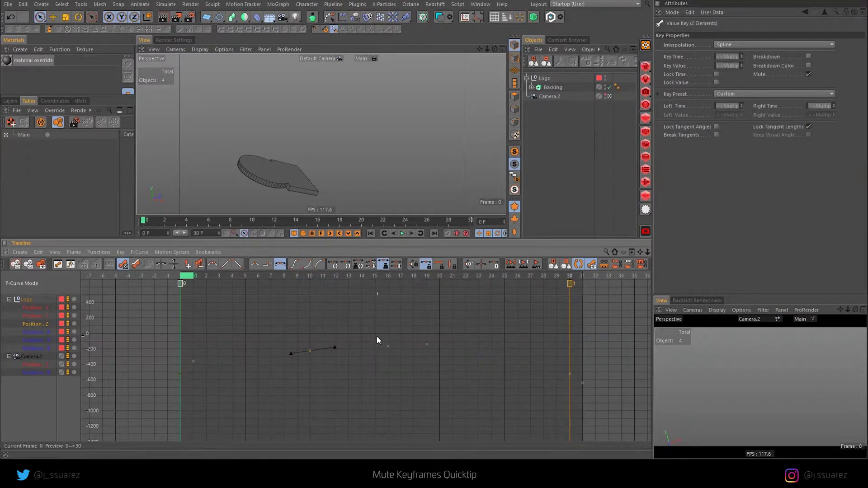
{"action": "left_click_drag", "start_coordinate": [377, 337], "coordinate": [397, 365], "text": "shift"}
{"action": "left_click_drag", "start_coordinate": [542, 350], "coordinate": [584, 387], "text": "shift"}
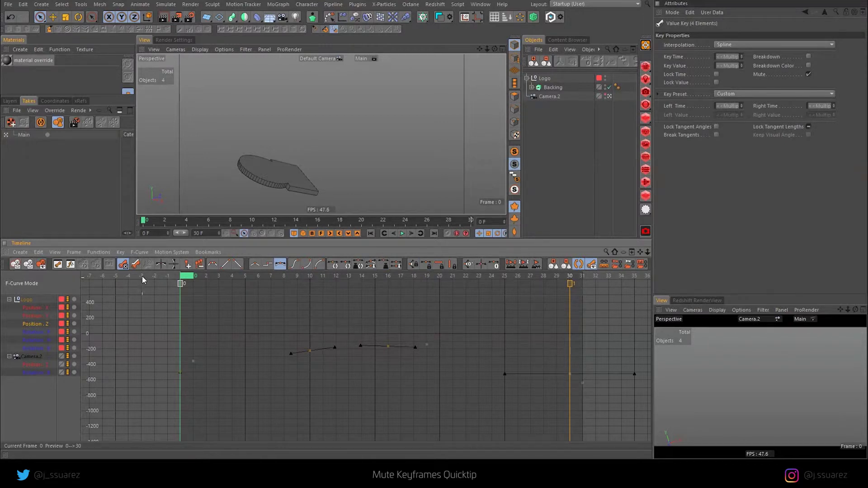
{"action": "left_click", "coordinate": [124, 264]}
{"action": "key", "text": "F8"}
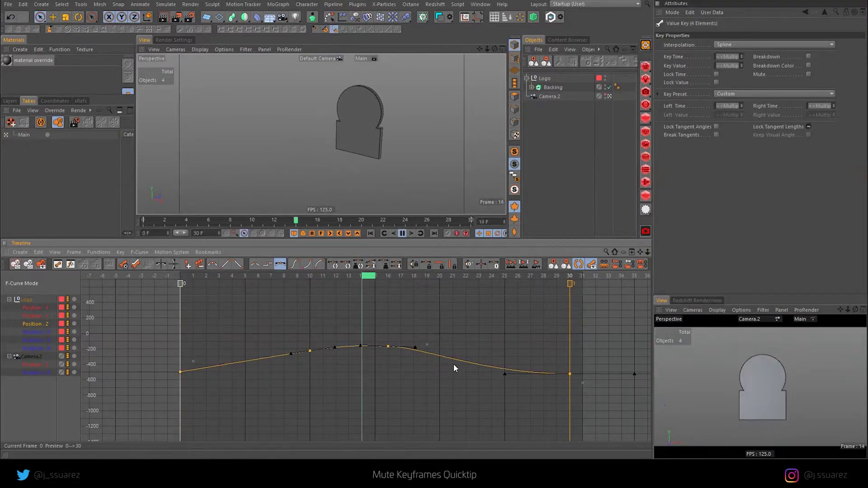
{"action": "key", "text": "F8"}
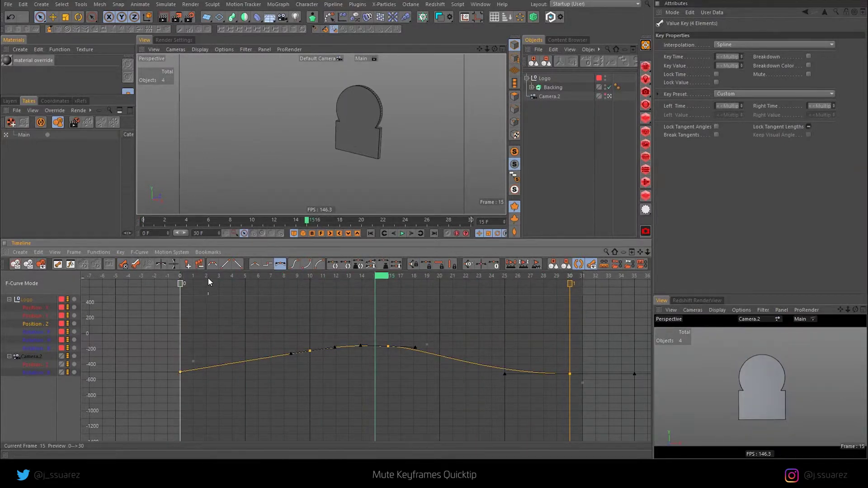
{"action": "key", "text": "F8"}
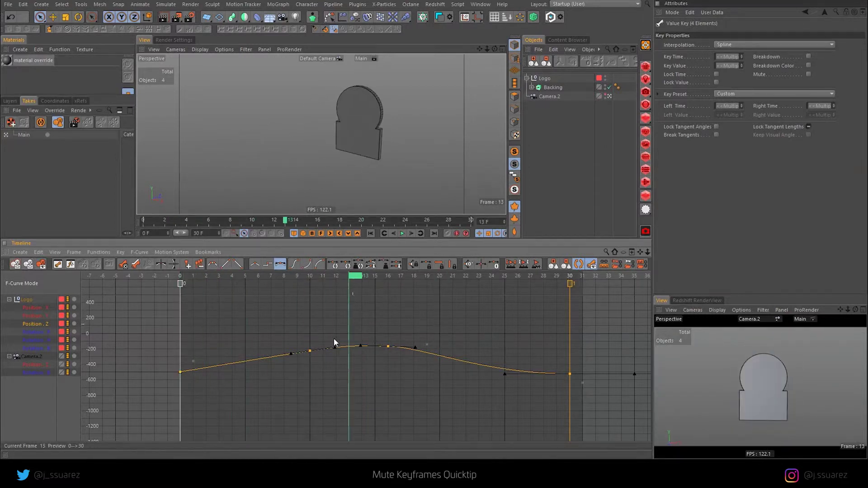
- Delete the three muted Position Z keys at frames 1, 19 and 31
{"action": "left_click_drag", "start_coordinate": [180, 352], "coordinate": [205, 369]}
{"action": "left_click_drag", "start_coordinate": [416, 341], "coordinate": [432, 352], "text": "shift"}
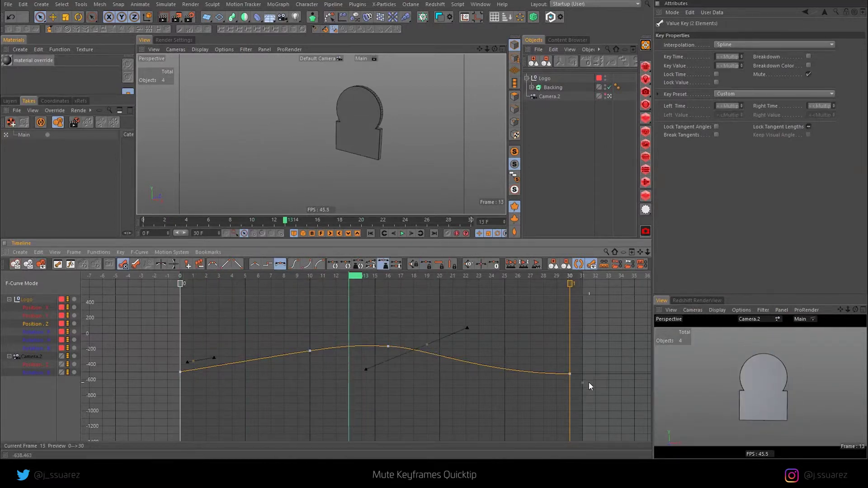
{"action": "left_click_drag", "start_coordinate": [554, 385], "coordinate": [605, 381], "text": "shift"}
{"action": "key", "text": "Delete"}
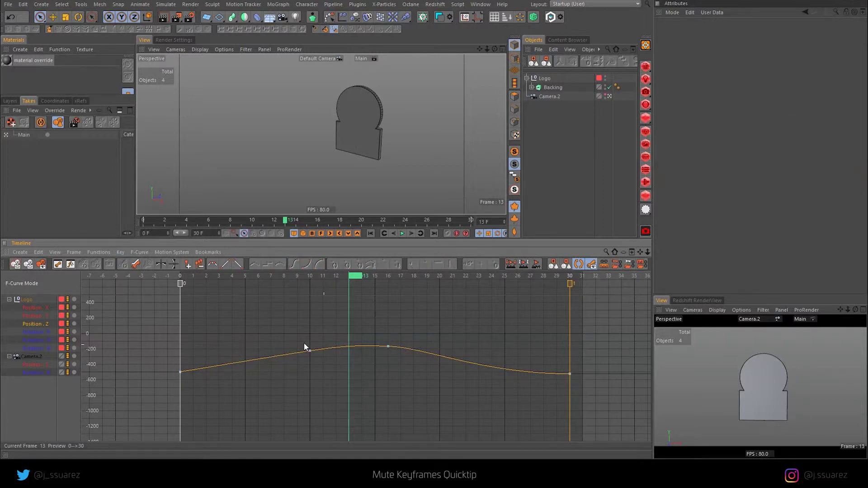
{"action": "left_click", "coordinate": [388, 346], "text": "ctrl"}
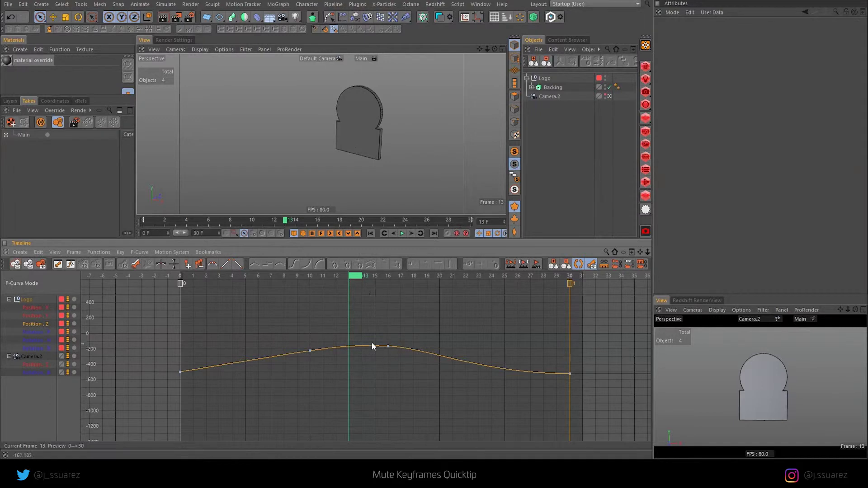